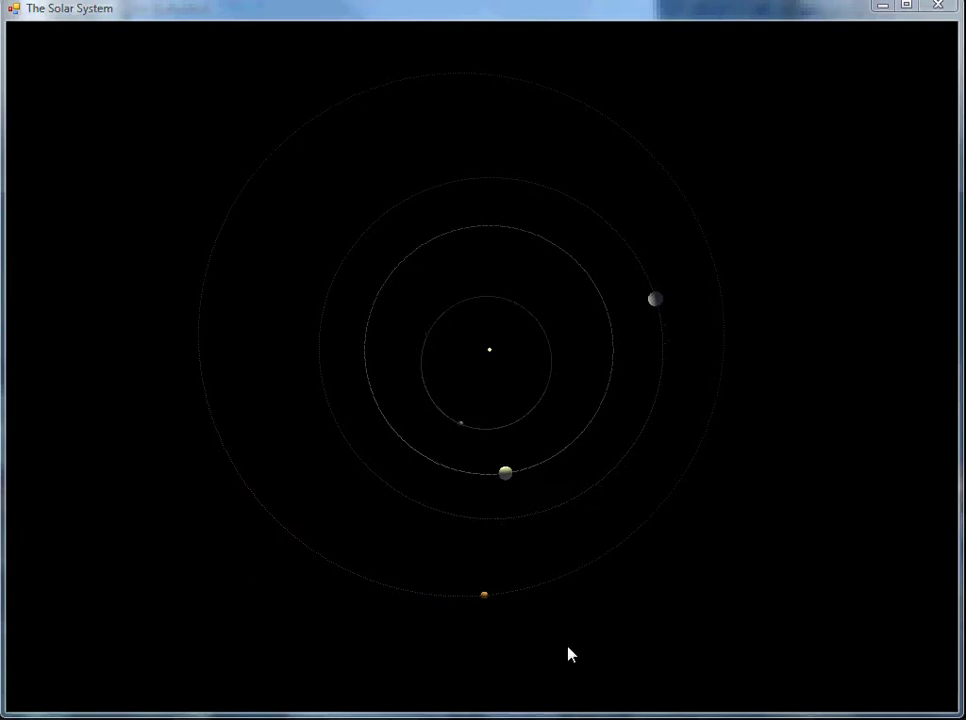
Step: Tilt the camera through several angles, ending at an oblique view from above the orbits
{"action": "left_click_drag", "start_coordinate": [558, 632], "coordinate": [530, 72]}
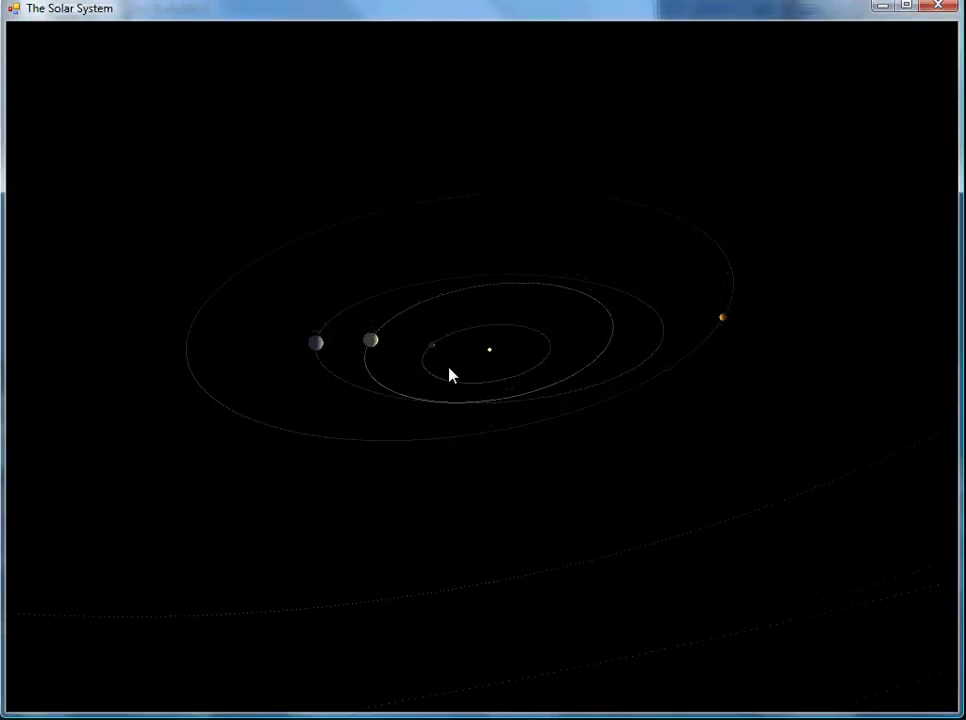
{"action": "left_click_drag", "start_coordinate": [448, 364], "coordinate": [468, 278]}
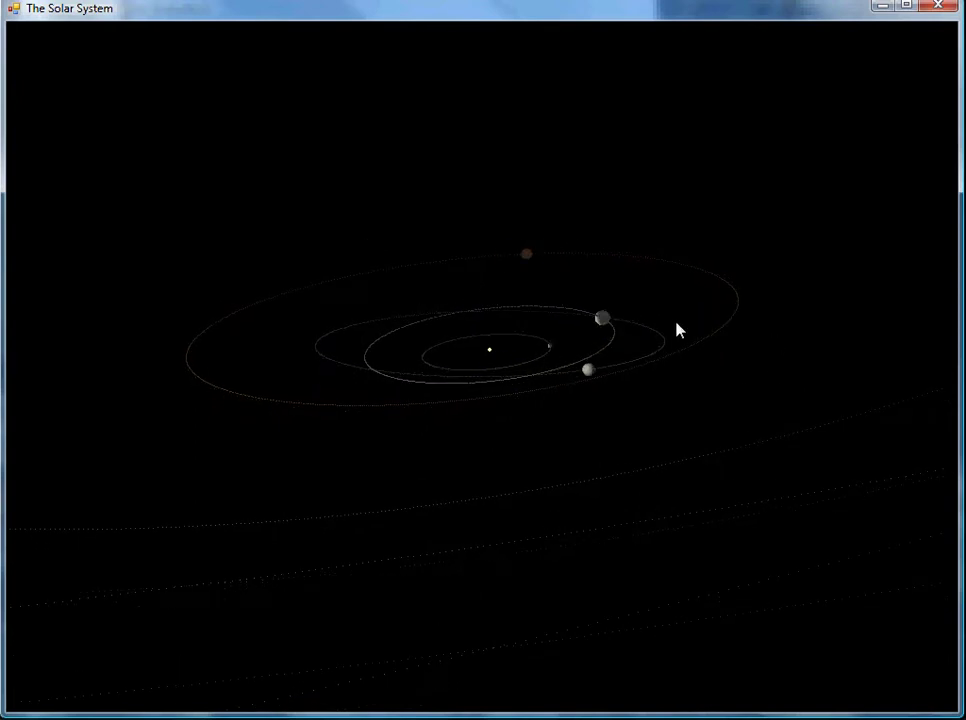
{"action": "left_click_drag", "start_coordinate": [515, 403], "coordinate": [517, 386]}
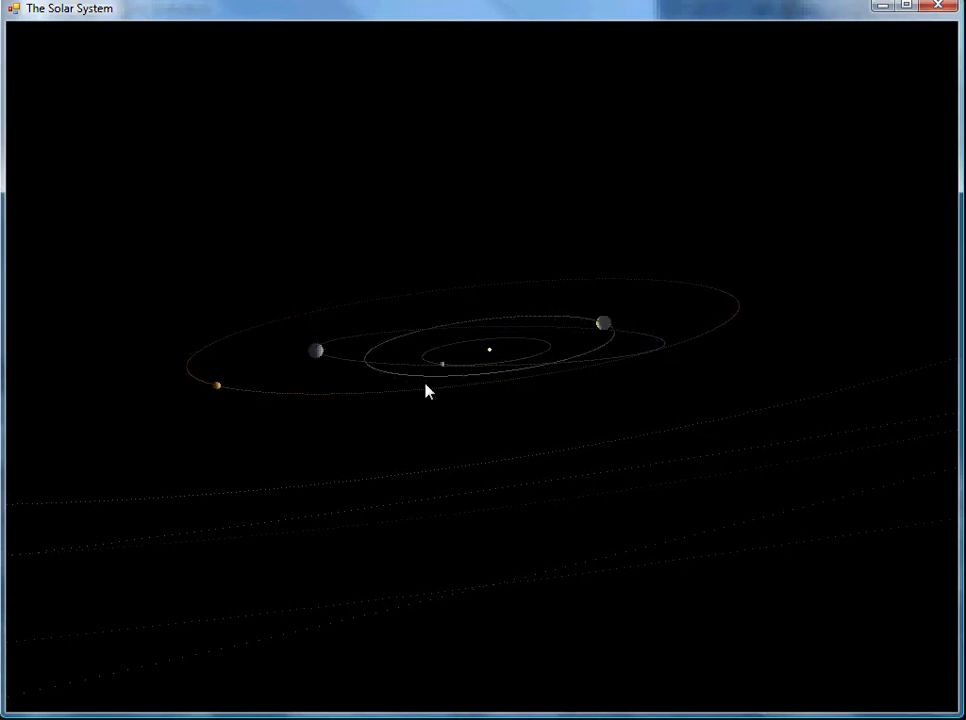
{"action": "left_click_drag", "start_coordinate": [455, 387], "coordinate": [483, 347]}
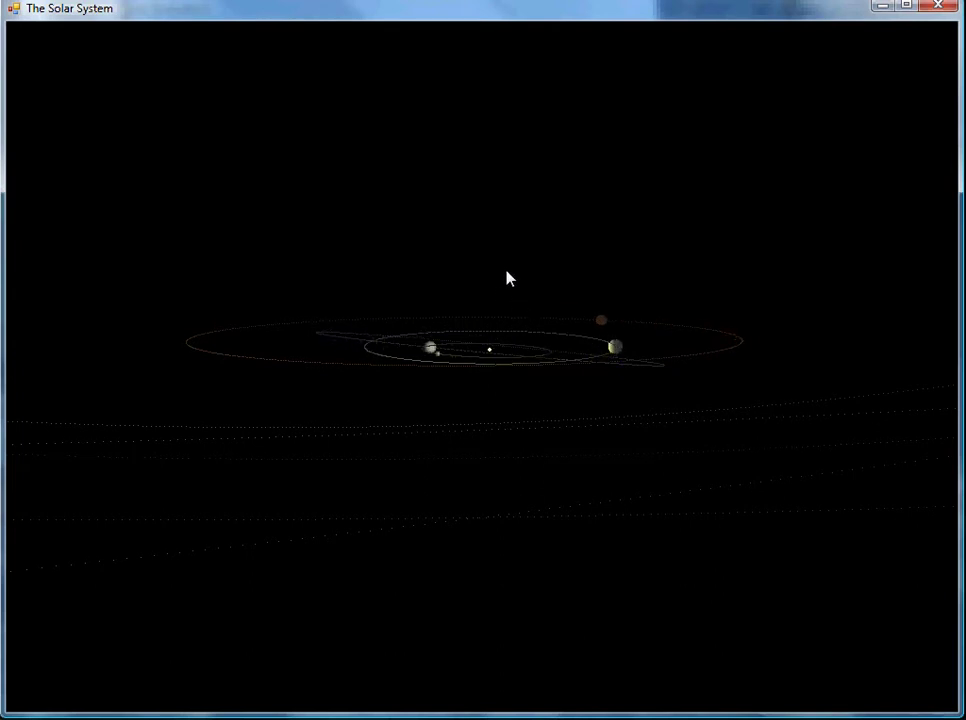
{"action": "left_click_drag", "start_coordinate": [507, 278], "coordinate": [490, 543]}
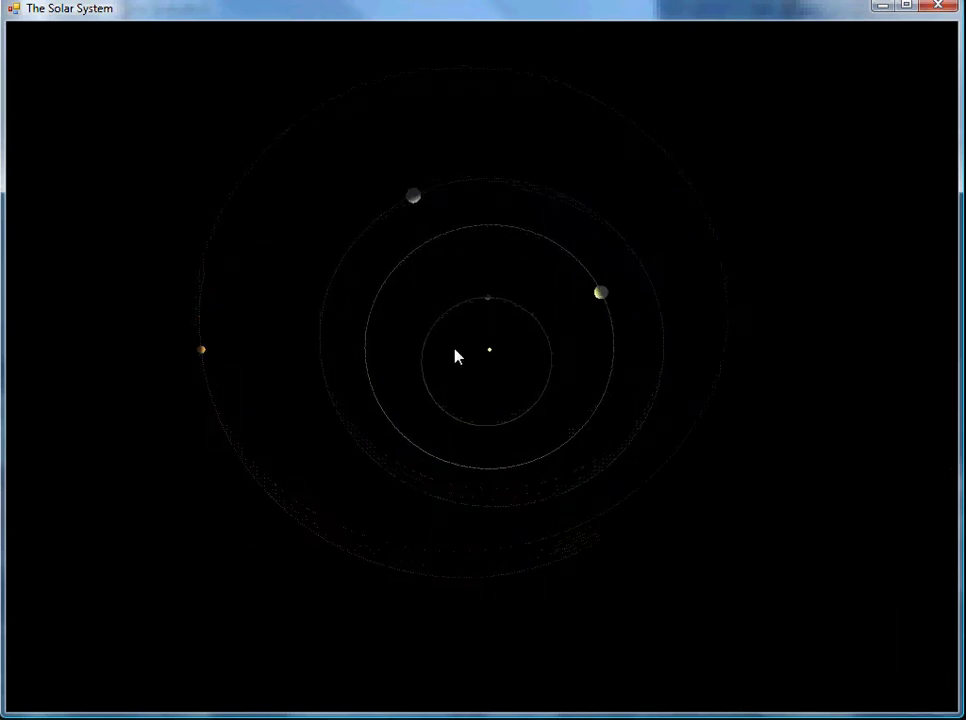
Step: Zoom the camera out until the orange planet and ringed planet's wide orbits appear
{"action": "scroll", "coordinate": [551, 402], "scroll_direction": "down", "scroll_amount": 3}
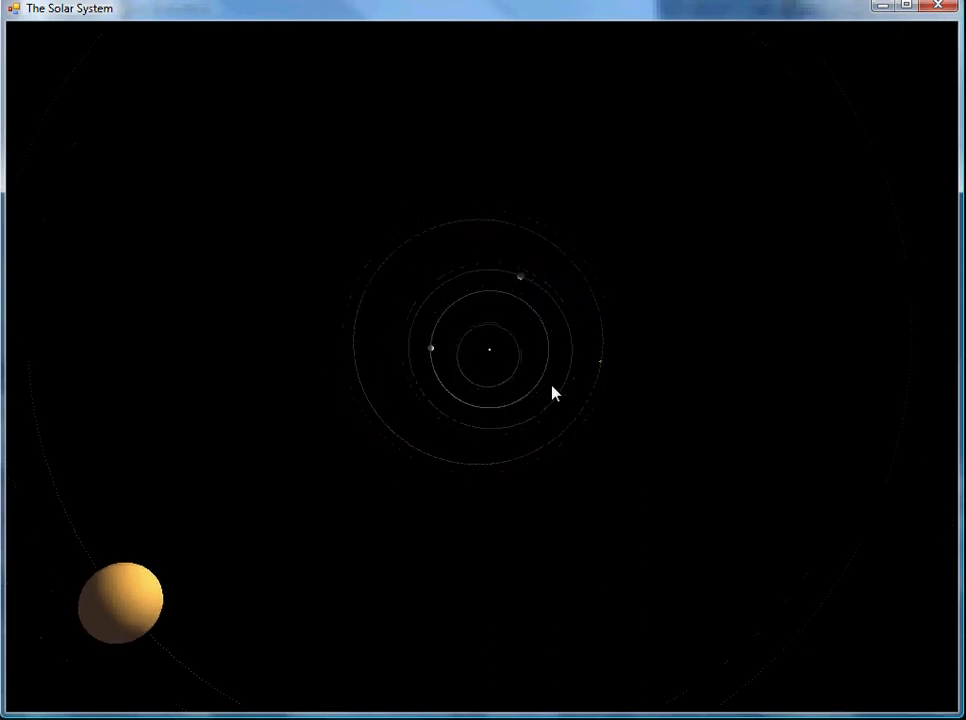
{"action": "scroll", "coordinate": [553, 393], "scroll_direction": "down", "scroll_amount": 1}
{"action": "scroll", "coordinate": [553, 393], "scroll_direction": "down", "scroll_amount": 1}
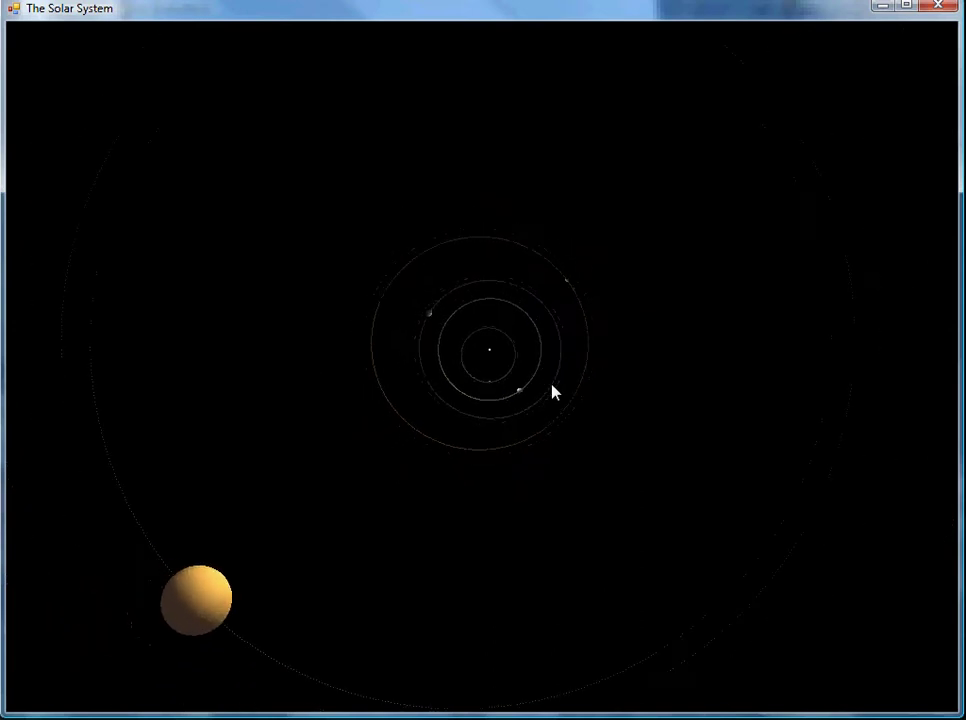
{"action": "scroll", "coordinate": [553, 391], "scroll_direction": "down", "scroll_amount": 1}
{"action": "scroll", "coordinate": [556, 389], "scroll_direction": "down", "scroll_amount": 1}
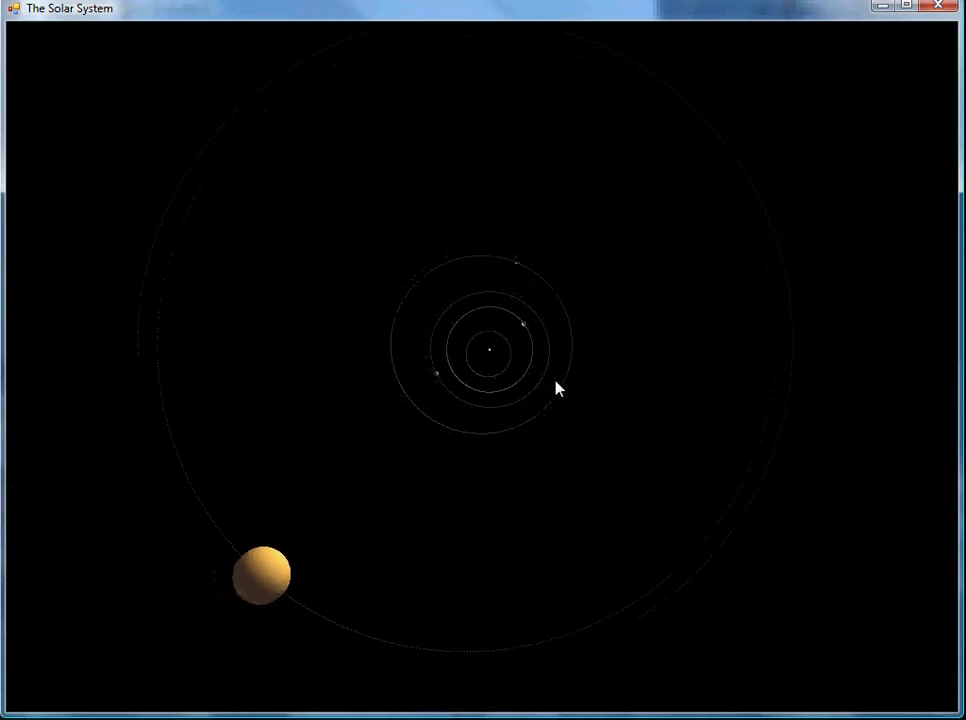
{"action": "scroll", "coordinate": [557, 389], "scroll_direction": "down", "scroll_amount": 1}
{"action": "scroll", "coordinate": [557, 389], "scroll_direction": "down", "scroll_amount": 1}
{"action": "scroll", "coordinate": [557, 389], "scroll_direction": "down", "scroll_amount": 4}
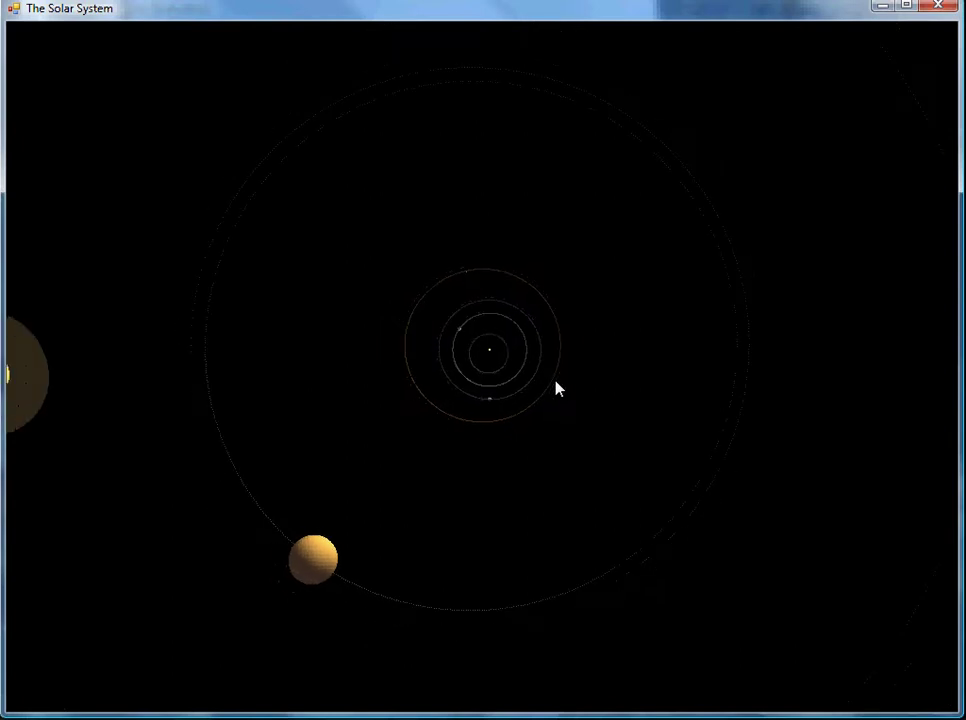
{"action": "scroll", "coordinate": [557, 389], "scroll_direction": "down", "scroll_amount": 3}
{"action": "scroll", "coordinate": [557, 389], "scroll_direction": "down", "scroll_amount": 1}
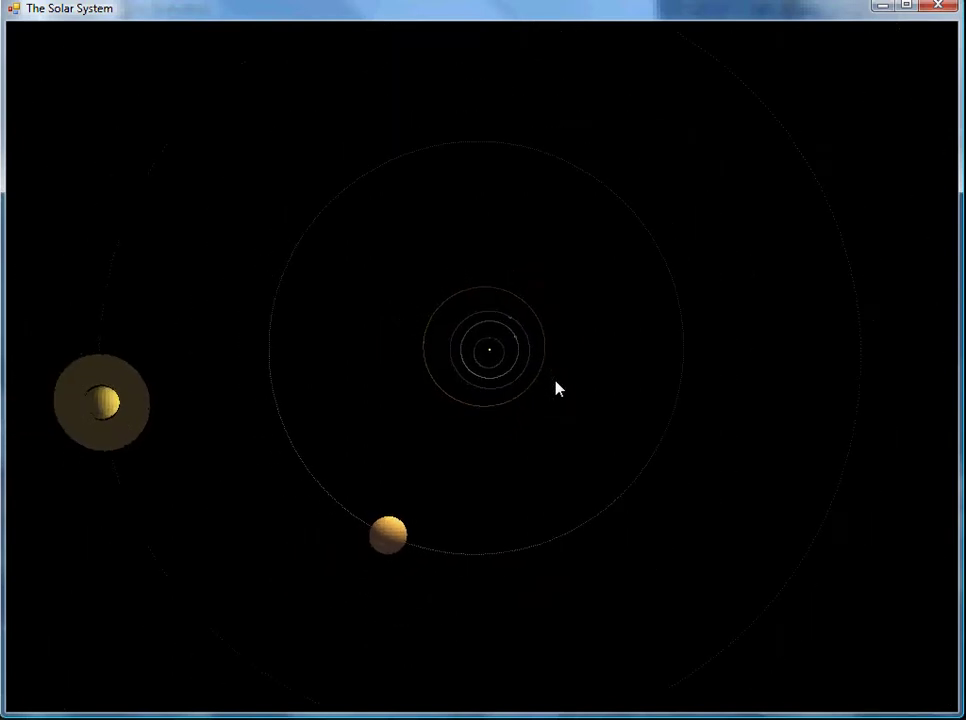
{"action": "scroll", "coordinate": [557, 389], "scroll_direction": "down", "scroll_amount": 1}
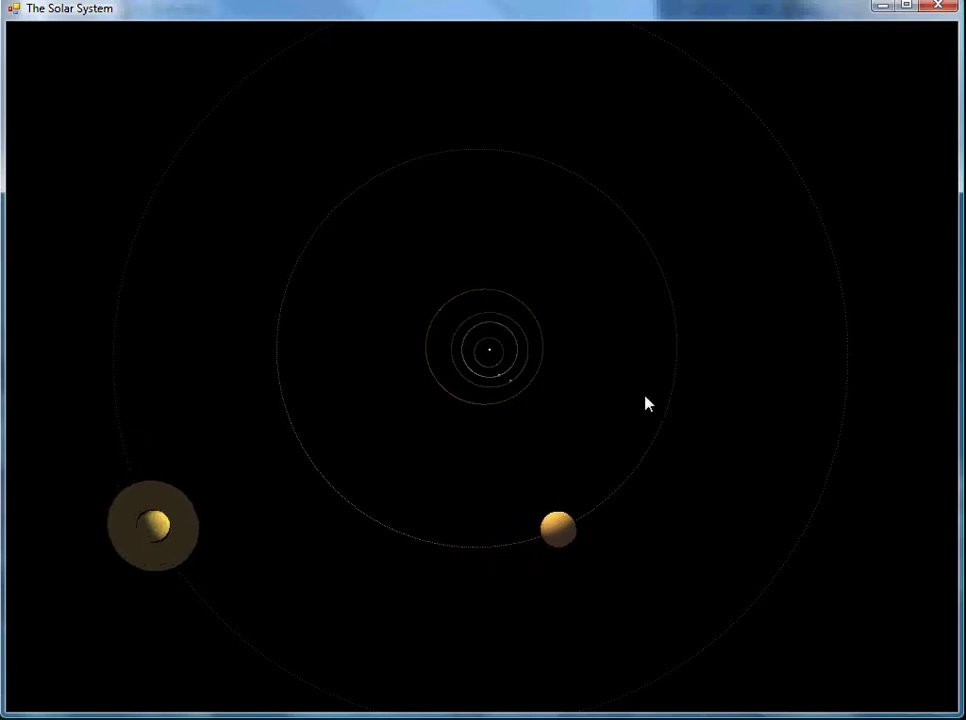
Step: Zoom out further to show all concentric orbit rings, including the faint outermost ones
{"action": "scroll", "coordinate": [646, 404], "scroll_direction": "down", "scroll_amount": 2}
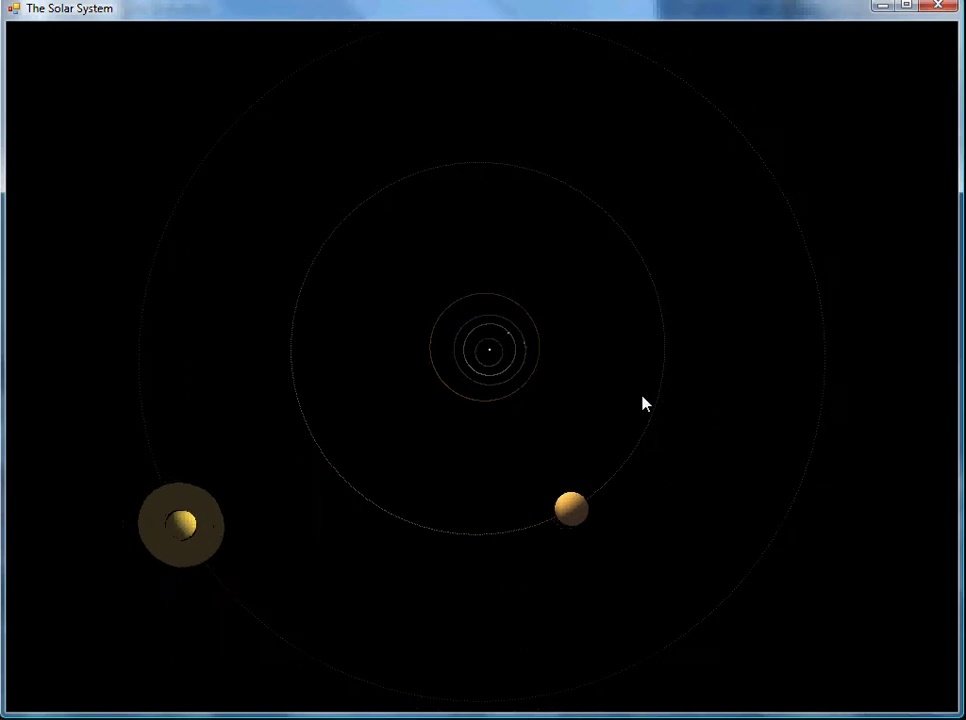
{"action": "scroll", "coordinate": [641, 402], "scroll_direction": "down", "scroll_amount": 2}
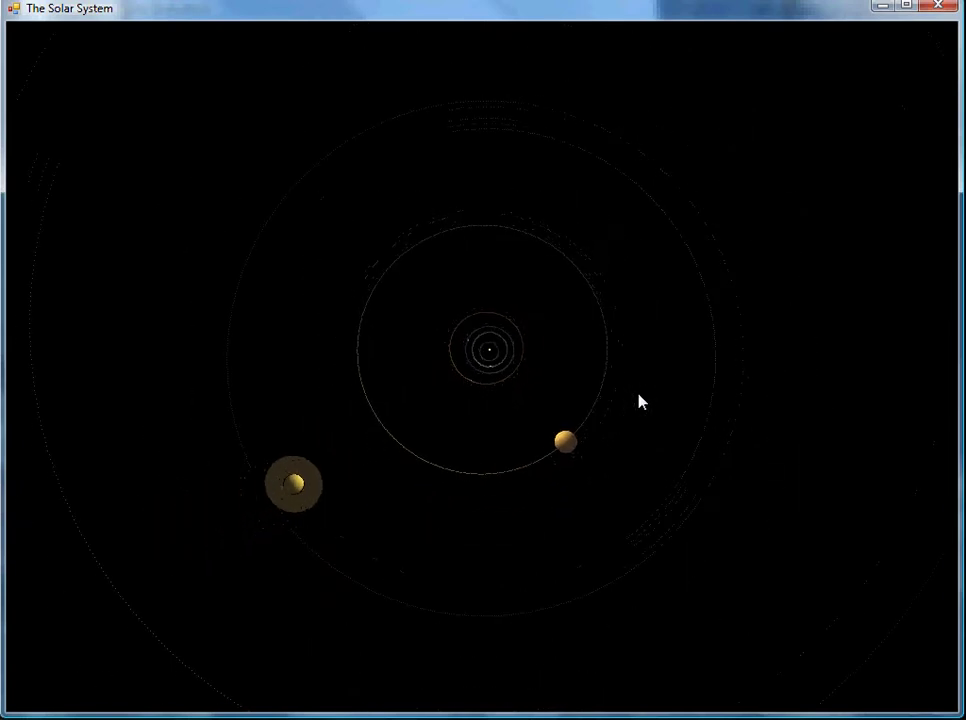
{"action": "scroll", "coordinate": [641, 402], "scroll_direction": "down", "scroll_amount": 2}
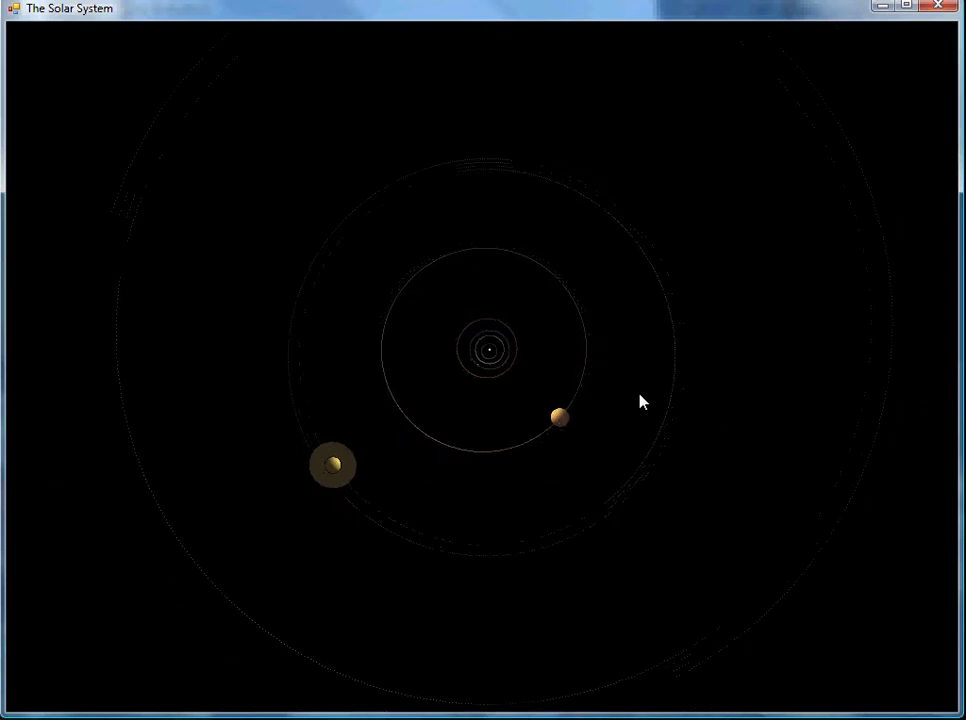
{"action": "scroll", "coordinate": [641, 402], "scroll_direction": "down", "scroll_amount": 2}
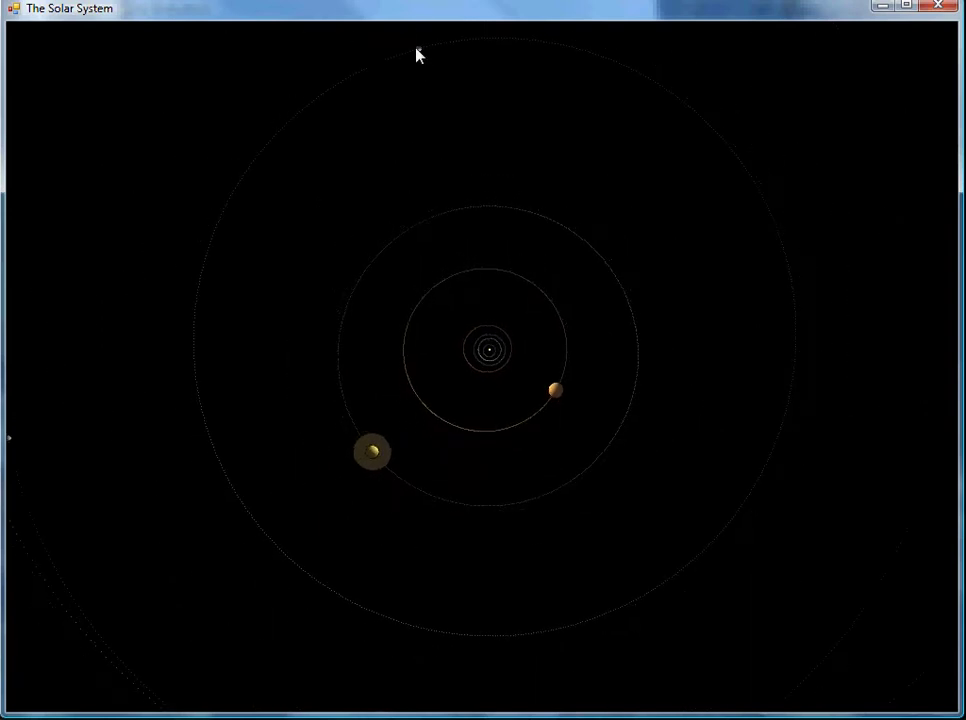
{"action": "scroll", "coordinate": [333, 240], "scroll_direction": "down", "scroll_amount": 2}
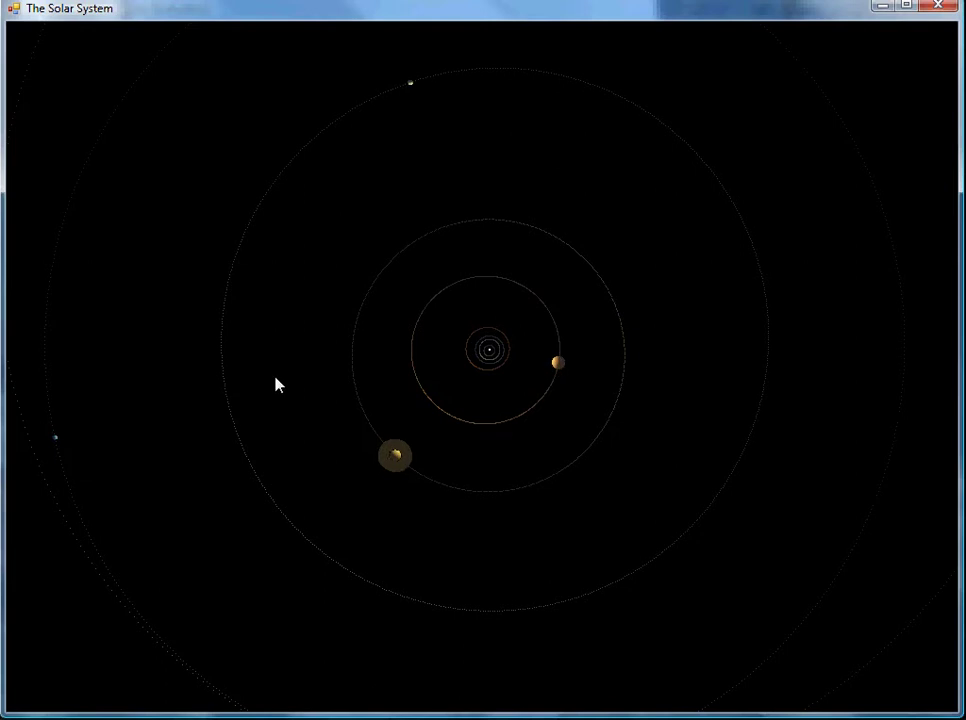
{"action": "scroll", "coordinate": [276, 384], "scroll_direction": "down", "scroll_amount": 2}
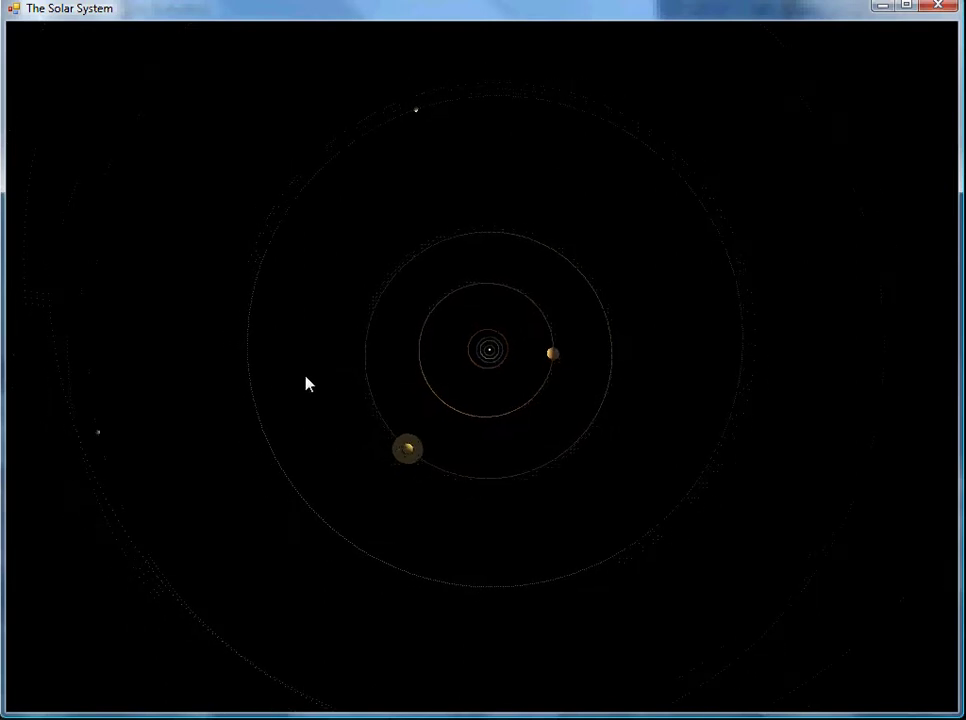
{"action": "scroll", "coordinate": [318, 382], "scroll_direction": "down", "scroll_amount": 1}
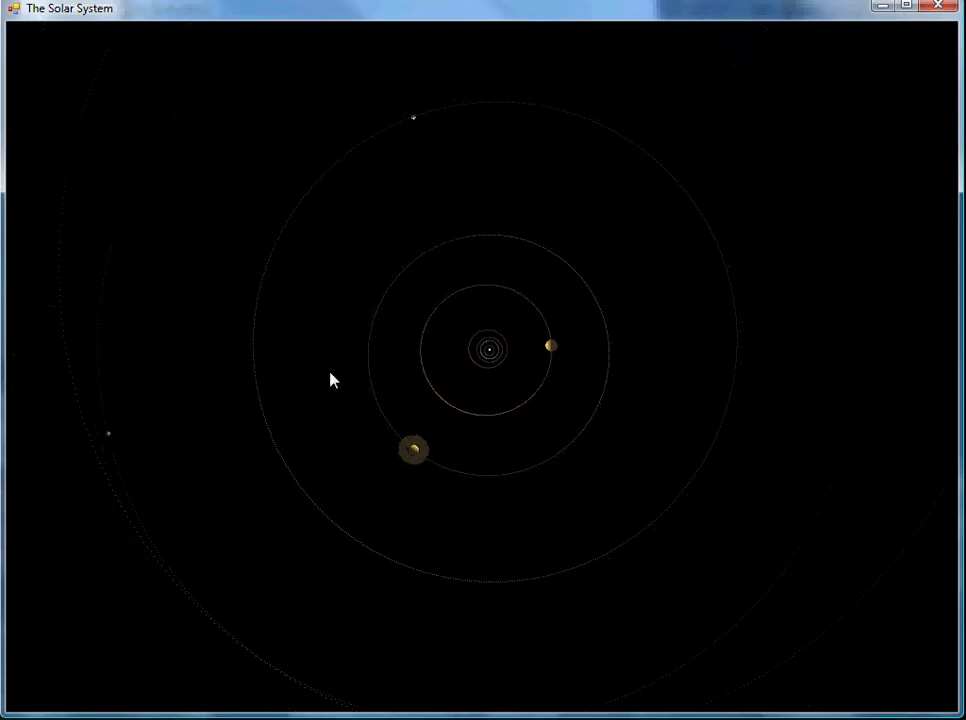
{"action": "scroll", "coordinate": [333, 380], "scroll_direction": "down", "scroll_amount": 2}
{"action": "scroll", "coordinate": [333, 380], "scroll_direction": "down", "scroll_amount": 3}
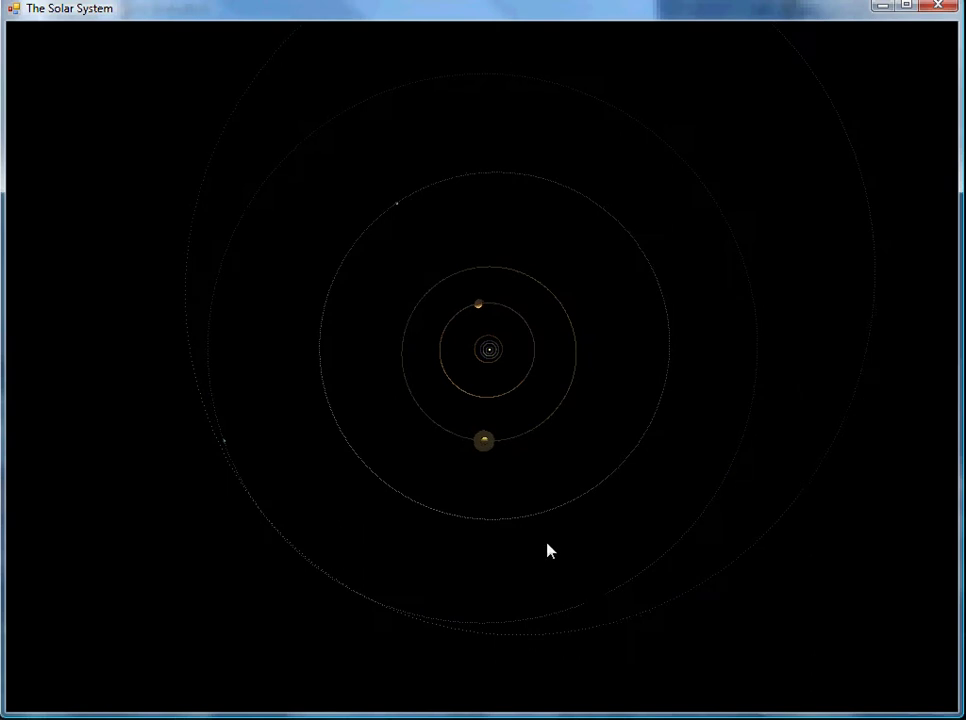
Step: Tilt the view down until the orbits are nearly edge-on with a large planet in front
{"action": "left_click_drag", "start_coordinate": [513, 603], "coordinate": [485, 214]}
{"action": "left_click_drag", "start_coordinate": [470, 518], "coordinate": [519, 221]}
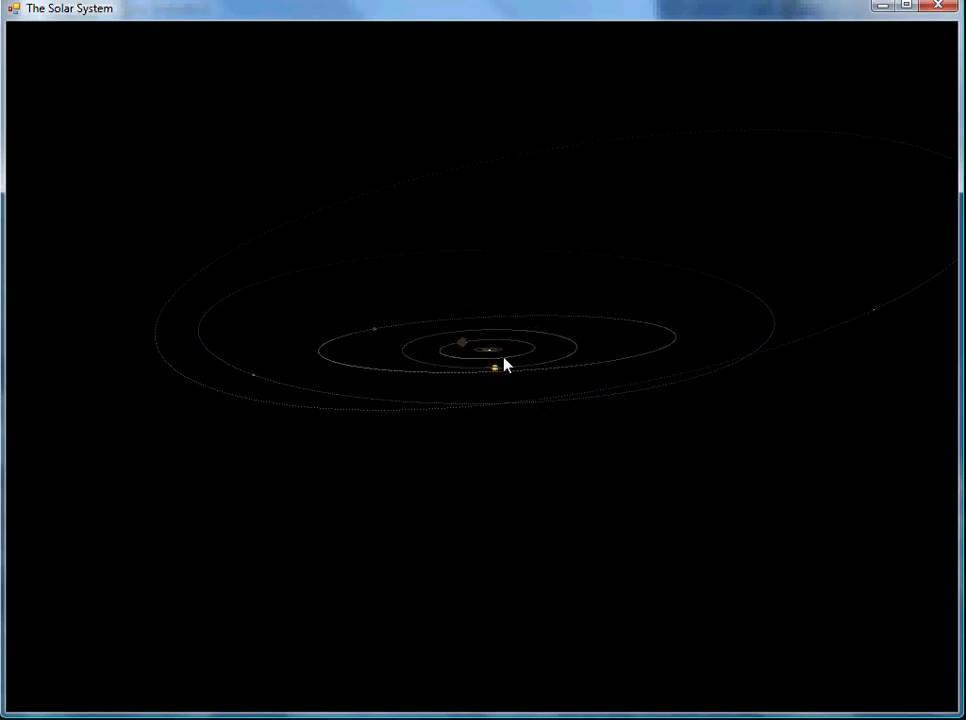
{"action": "left_click_drag", "start_coordinate": [504, 366], "coordinate": [505, 280]}
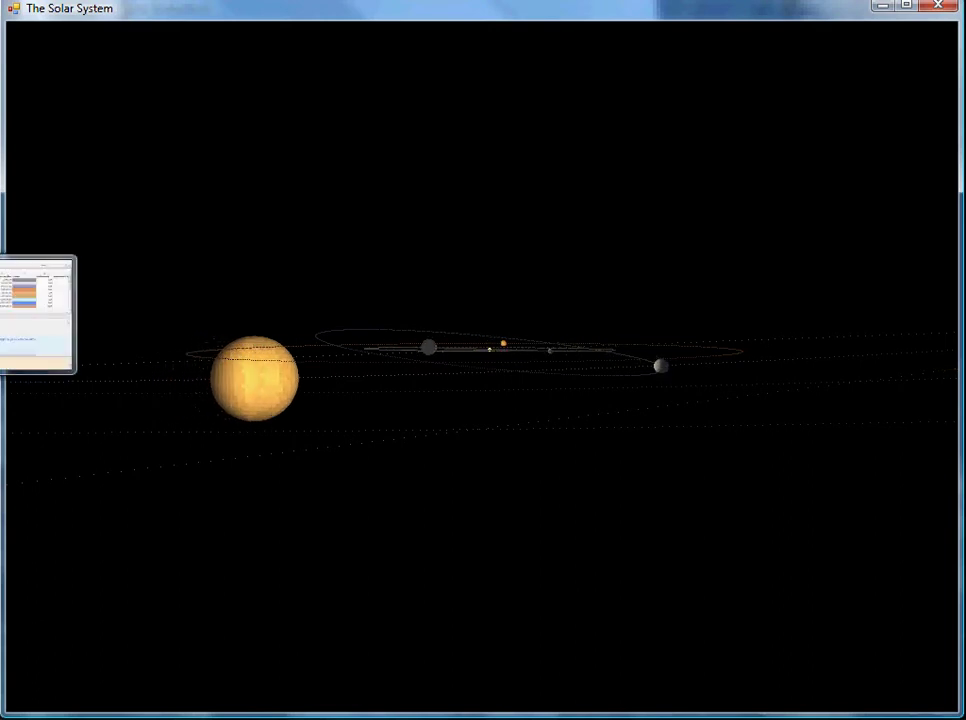
Step: Switch from the Solar System window back to the orbits.rsl spreadsheet with Alt+Tab
{"action": "key", "text": "alt+Tab"}
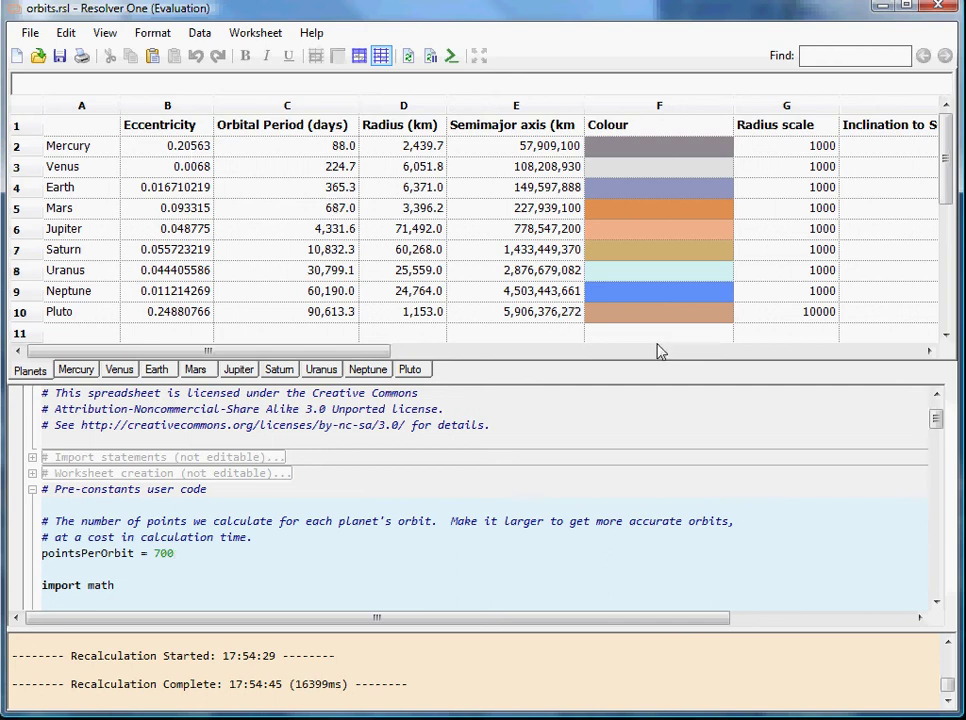
Step: Scroll the Planets sheet right to columns I–M, revealing the Rings function column
{"action": "left_click", "coordinate": [929, 351]}
{"action": "left_click", "coordinate": [929, 351]}
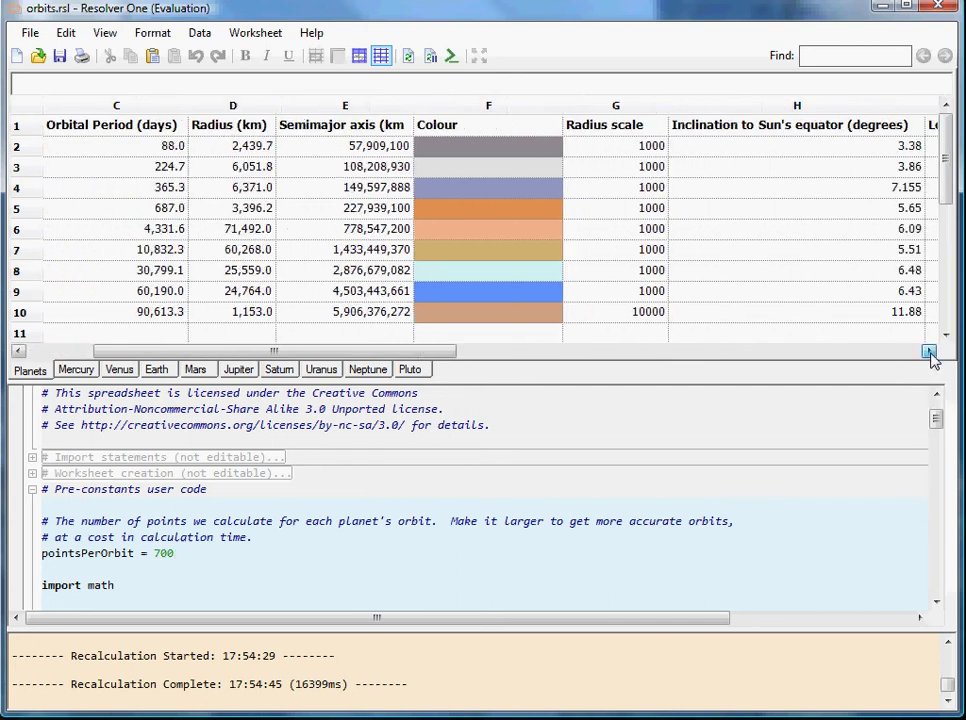
{"action": "left_click", "coordinate": [929, 351]}
{"action": "left_click", "coordinate": [929, 351]}
{"action": "left_click", "coordinate": [929, 351]}
{"action": "left_click", "coordinate": [929, 351]}
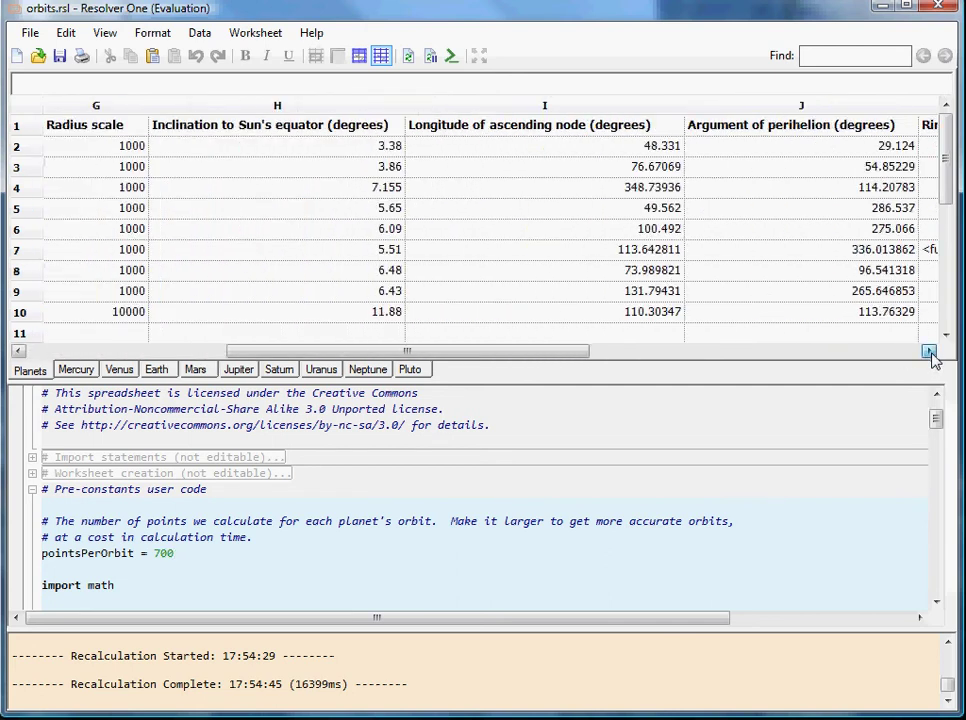
{"action": "left_click", "coordinate": [929, 351]}
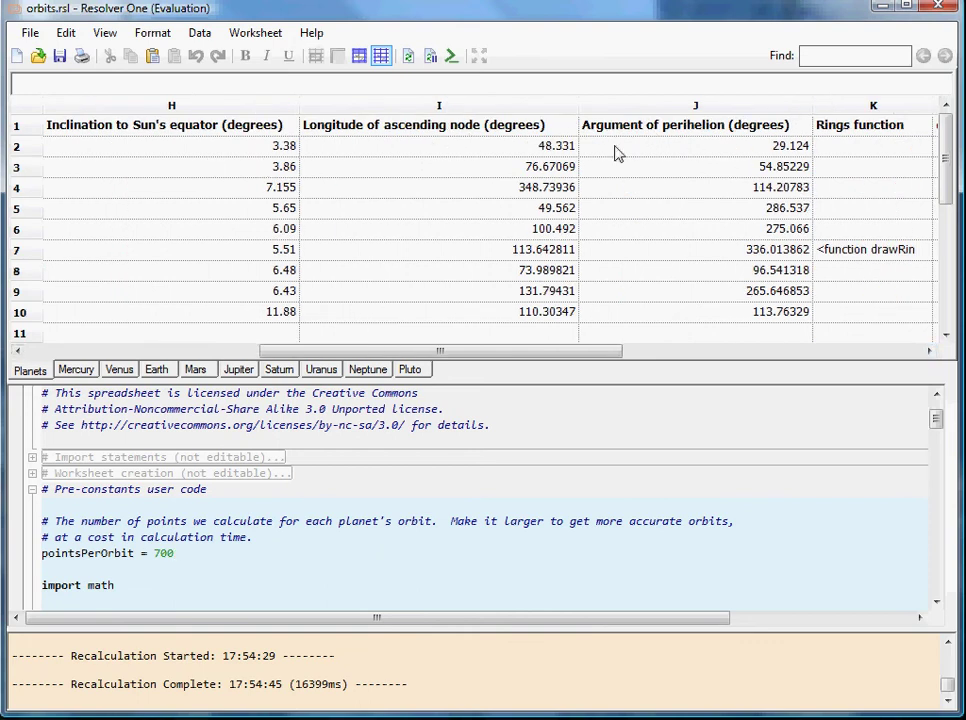
{"action": "left_click", "coordinate": [929, 351]}
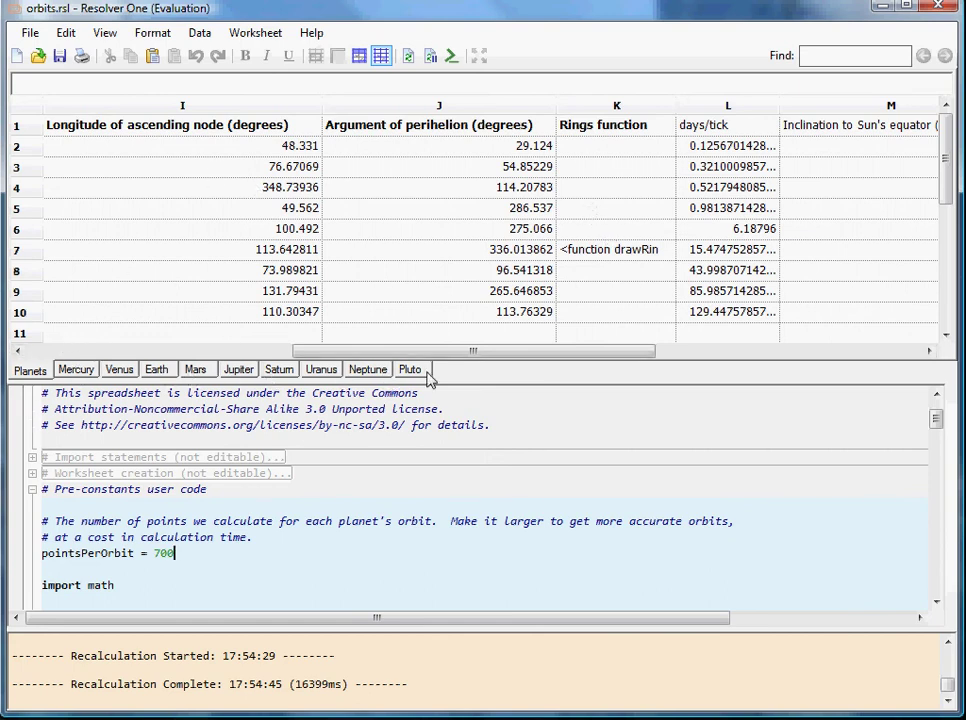
Step: Open the Mercury sheet and inspect the Mean anomaly, Eccentric anomaly and x column formulas
{"action": "left_click", "coordinate": [78, 372]}
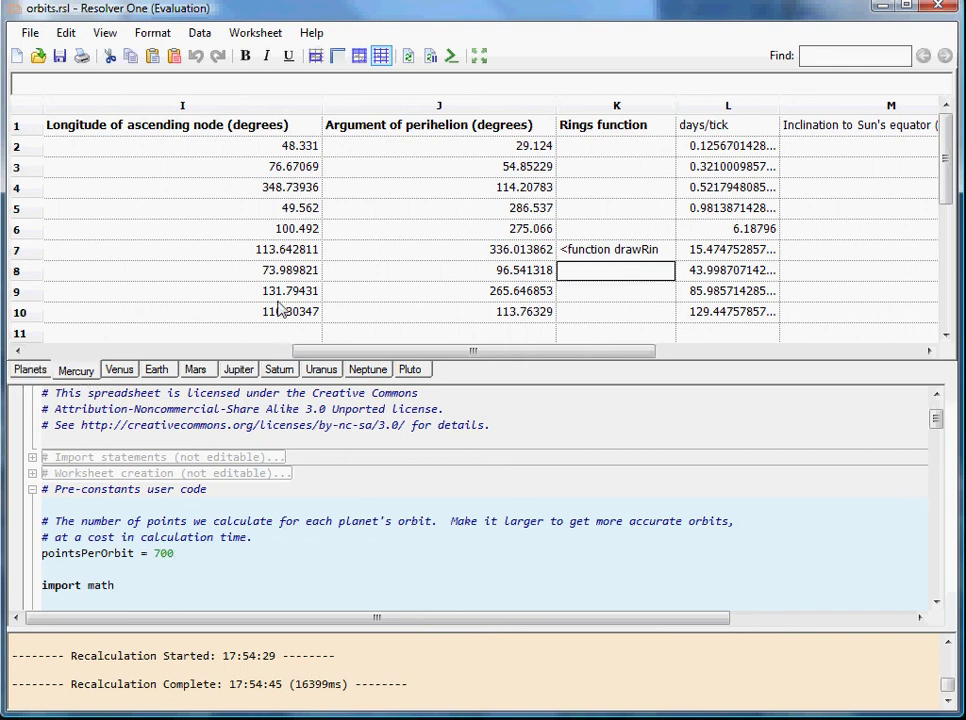
{"action": "left_click", "coordinate": [62, 371]}
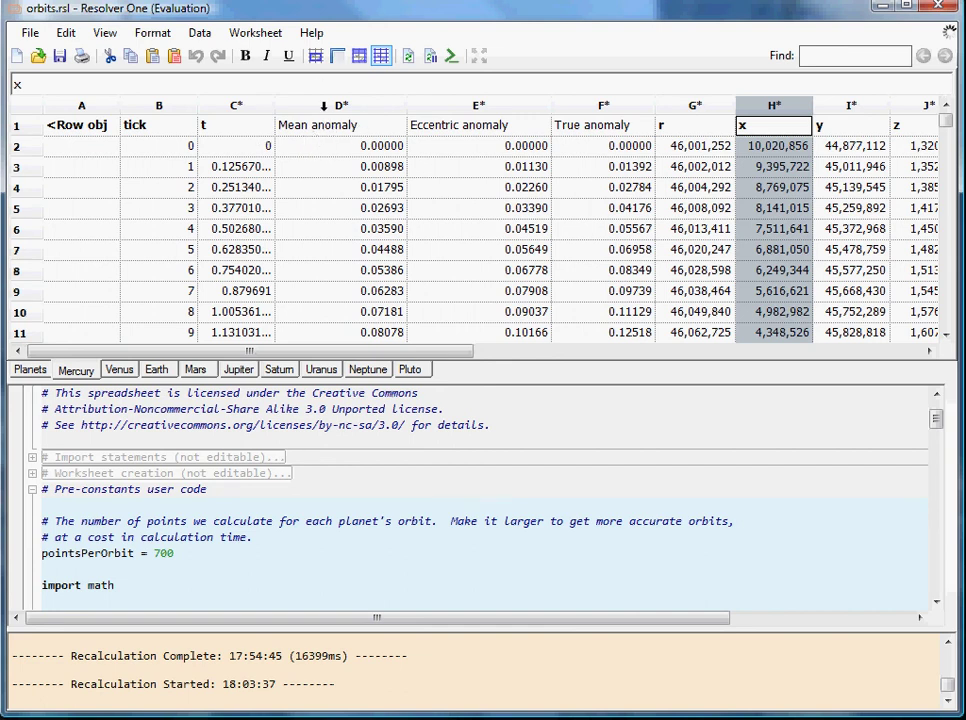
{"action": "left_click", "coordinate": [320, 131]}
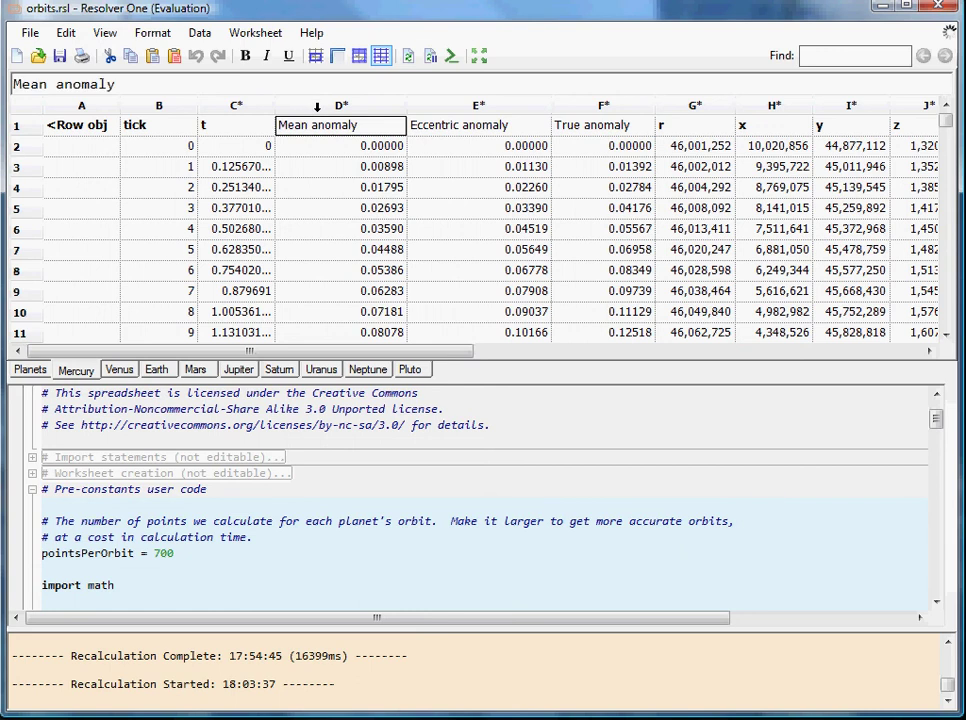
{"action": "left_click", "coordinate": [320, 107]}
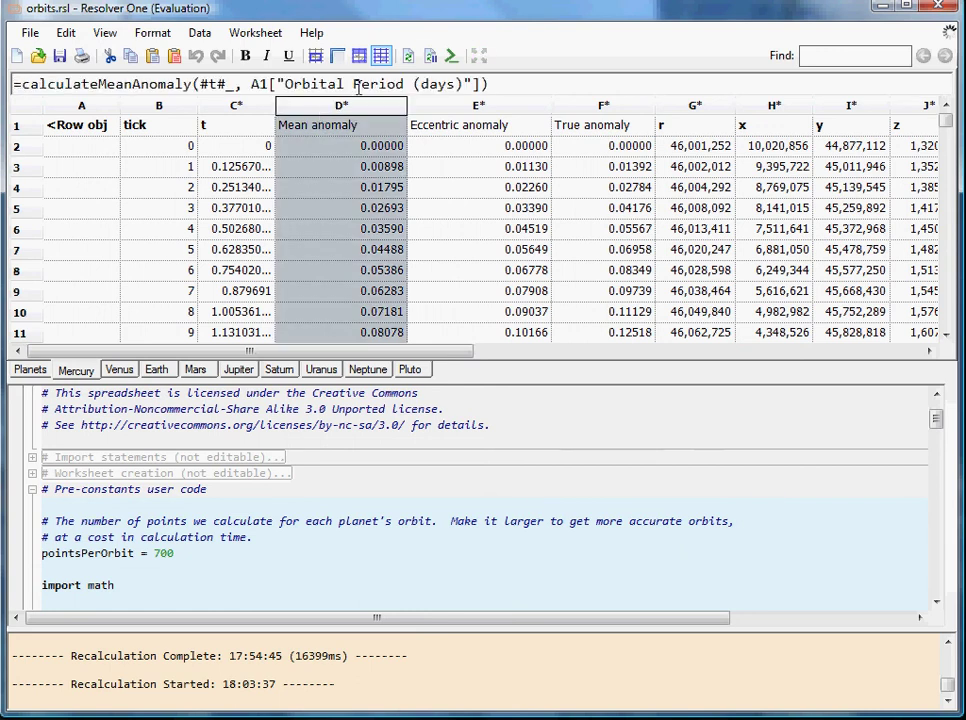
{"action": "left_click", "coordinate": [455, 104]}
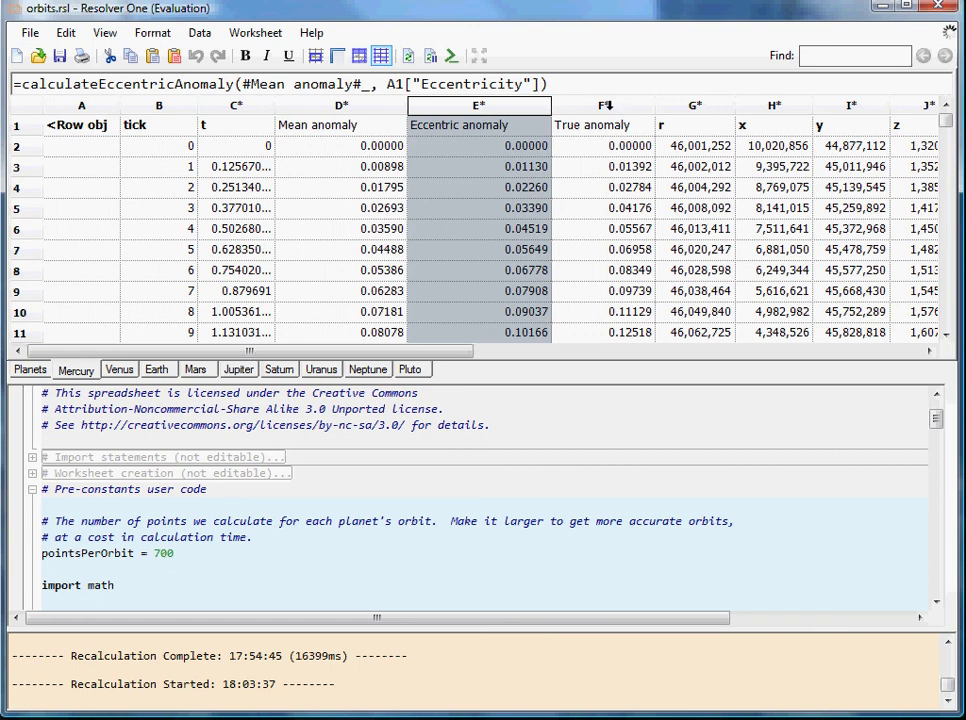
{"action": "left_click", "coordinate": [771, 104]}
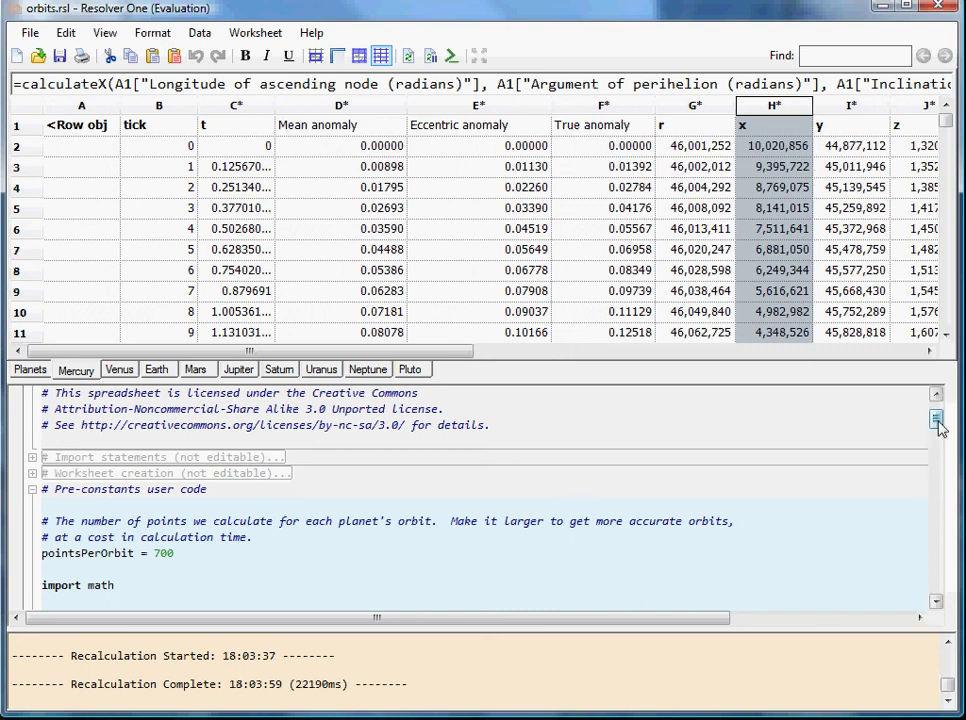
Step: Scroll the code pane down to the planetWindow section
{"action": "left_click_drag", "start_coordinate": [937, 424], "coordinate": [945, 603]}
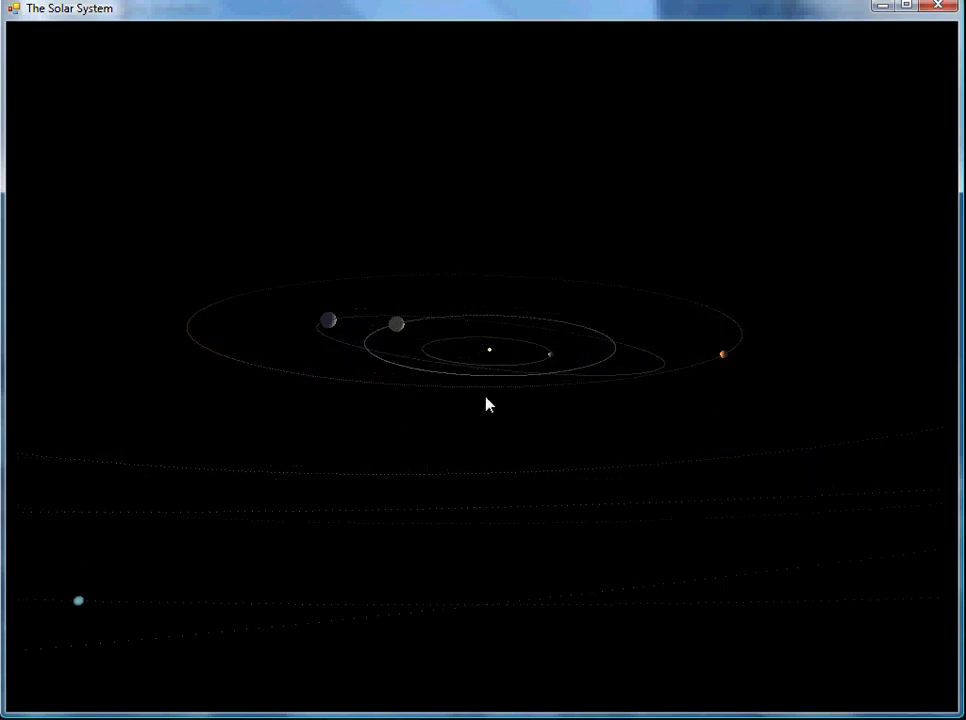
Step: Tilt the view to look down on the orbits, then zoom out to show Saturn's ringed orbit
{"action": "left_click_drag", "start_coordinate": [487, 399], "coordinate": [478, 477]}
{"action": "left_click_drag", "start_coordinate": [451, 410], "coordinate": [464, 492]}
{"action": "scroll", "coordinate": [479, 484], "scroll_direction": "down", "scroll_amount": 1}
{"action": "scroll", "coordinate": [479, 484], "scroll_direction": "down", "scroll_amount": 1}
{"action": "scroll", "coordinate": [481, 485], "scroll_direction": "down", "scroll_amount": 3}
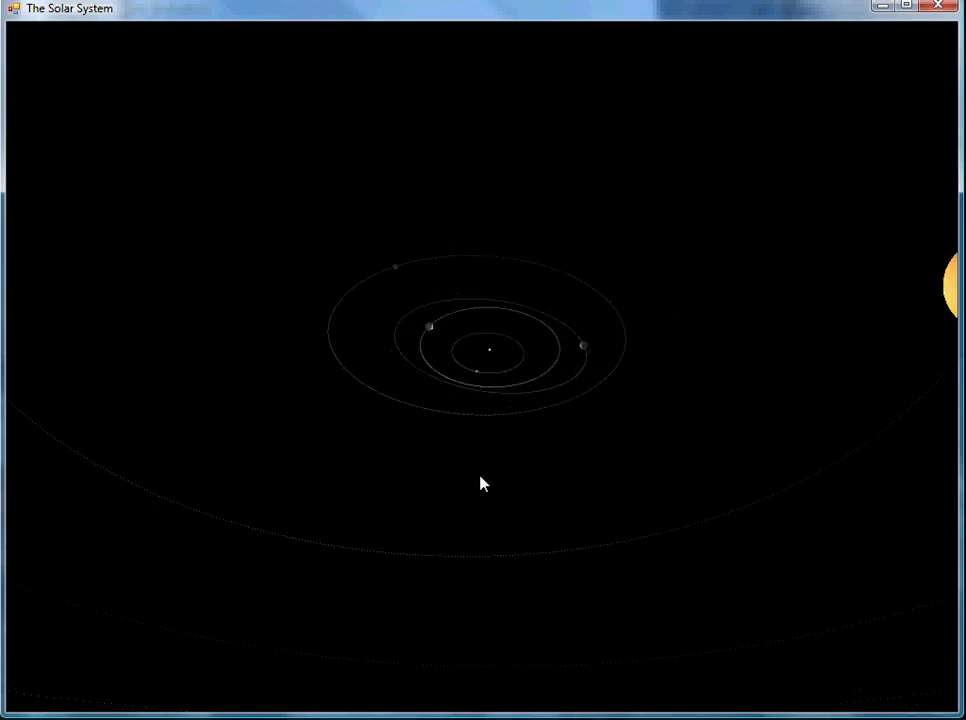
{"action": "scroll", "coordinate": [486, 416], "scroll_direction": "down", "scroll_amount": 1}
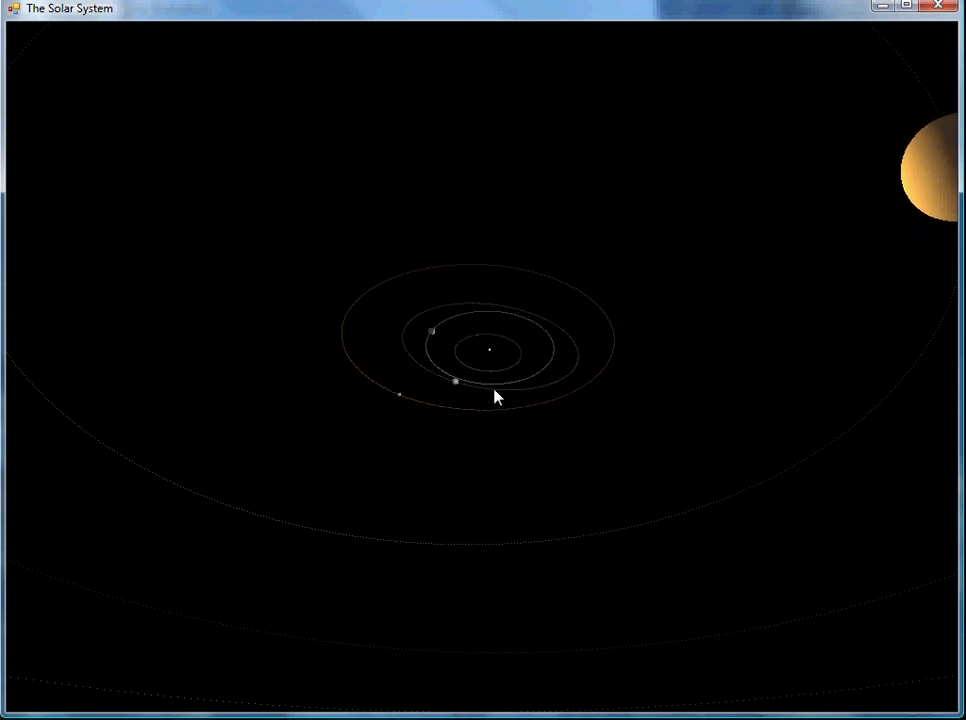
{"action": "scroll", "coordinate": [496, 396], "scroll_direction": "down", "scroll_amount": 1}
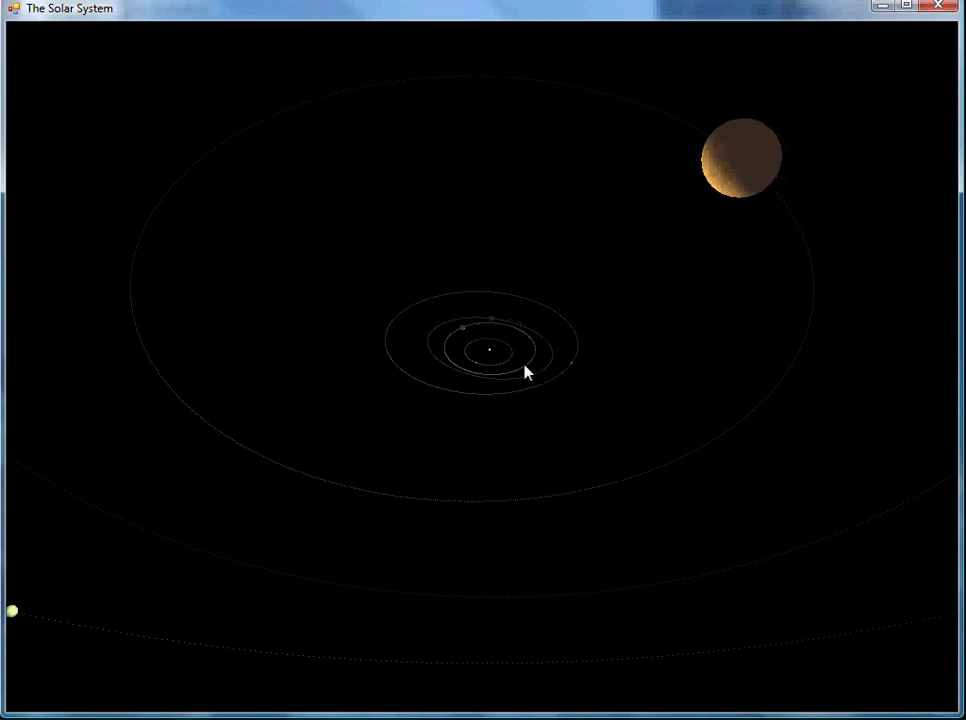
{"action": "scroll", "coordinate": [529, 369], "scroll_direction": "down", "scroll_amount": 5}
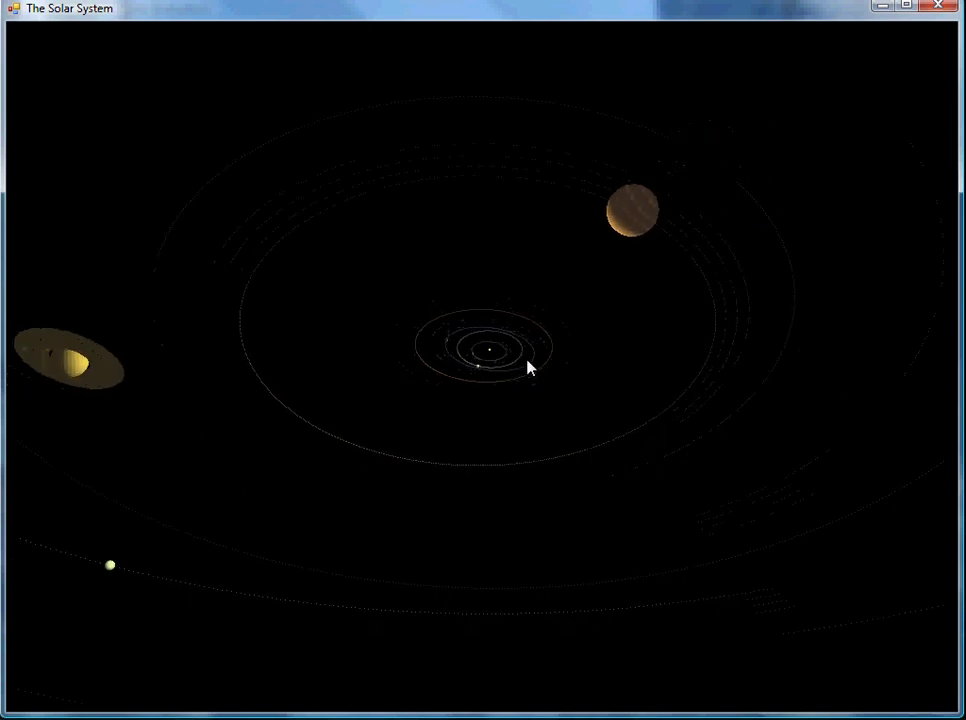